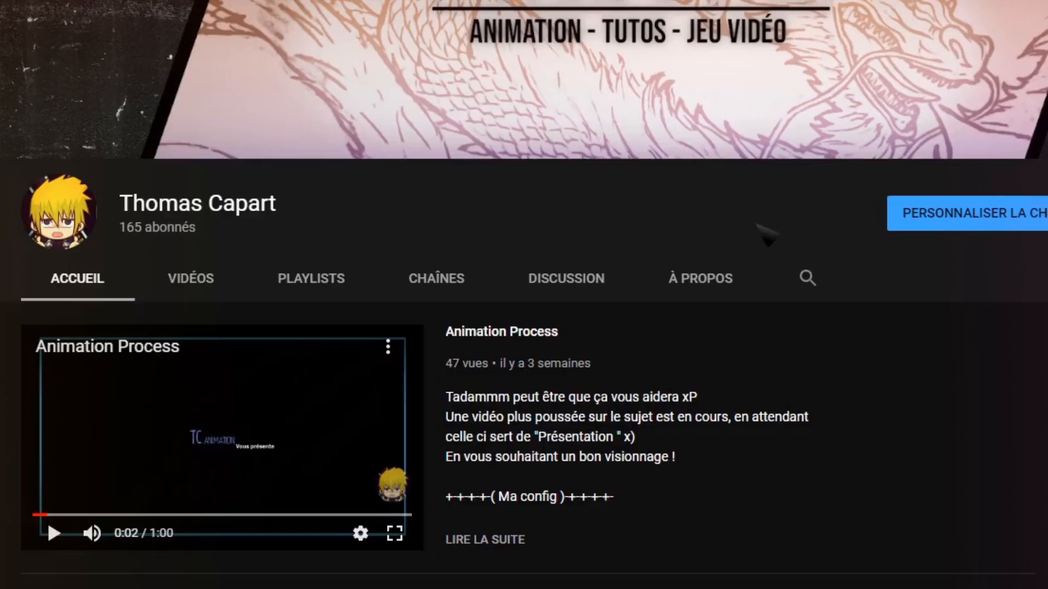
Step: Open the channel's About section and examine its description, business information and links
click(715, 280)
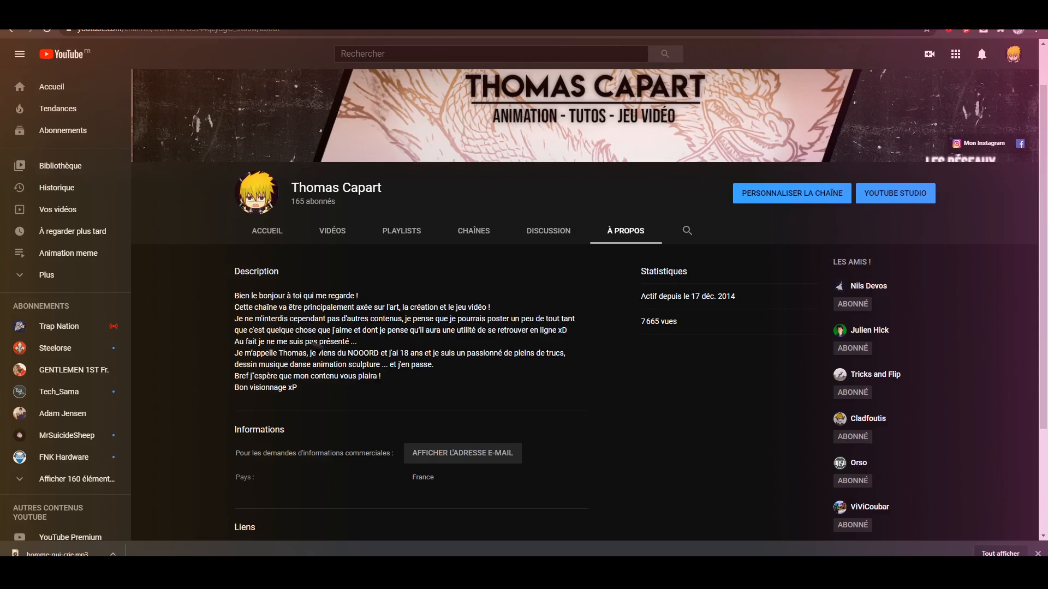
scroll(314, 344, down, 2)
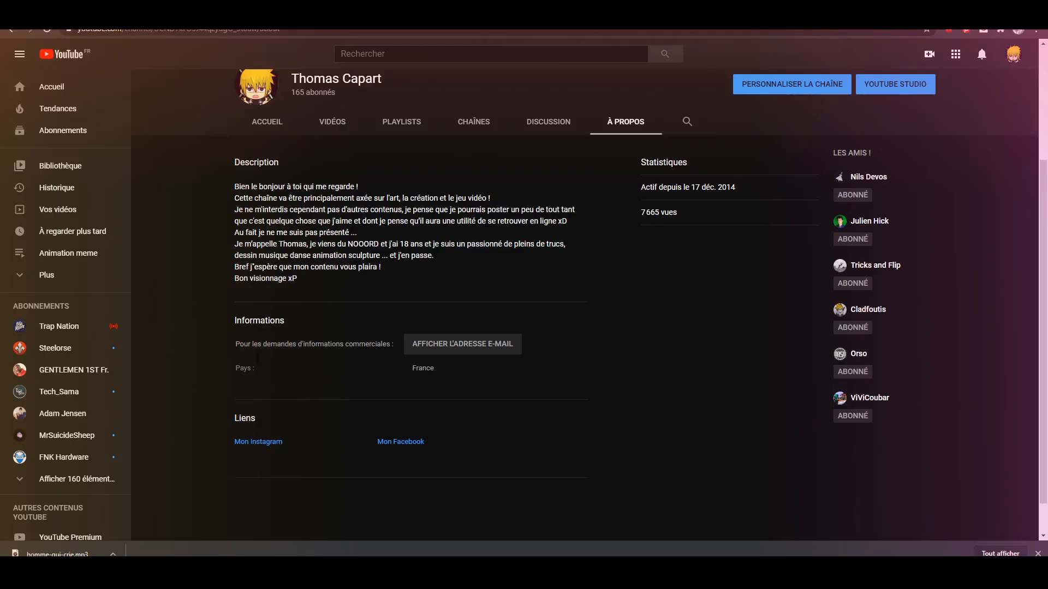
scroll(288, 443, up, 3)
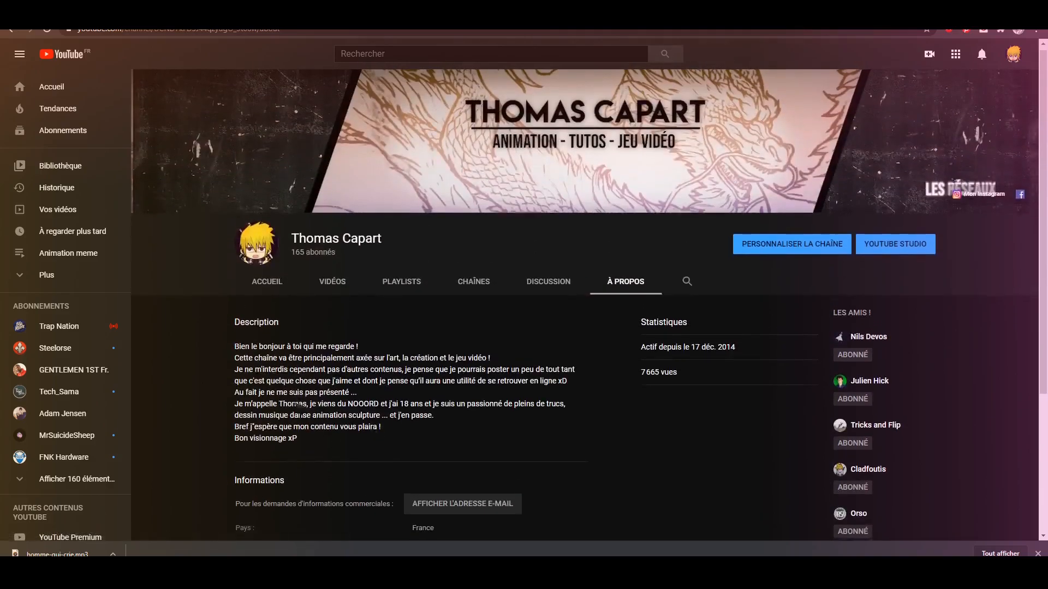
scroll(299, 407, down, 3)
scroll(418, 220, up, 3)
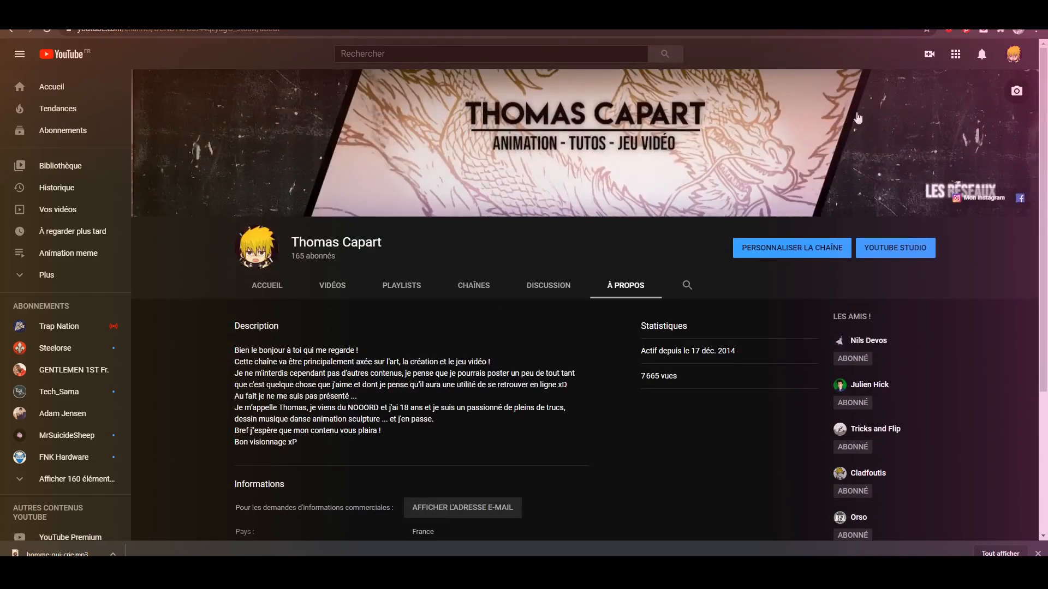
Step: Browse the channel's discussion, channels and playlists sections, and return to its home section
click(547, 293)
click(476, 293)
scroll(394, 337, down, 1)
scroll(394, 338, down, 1)
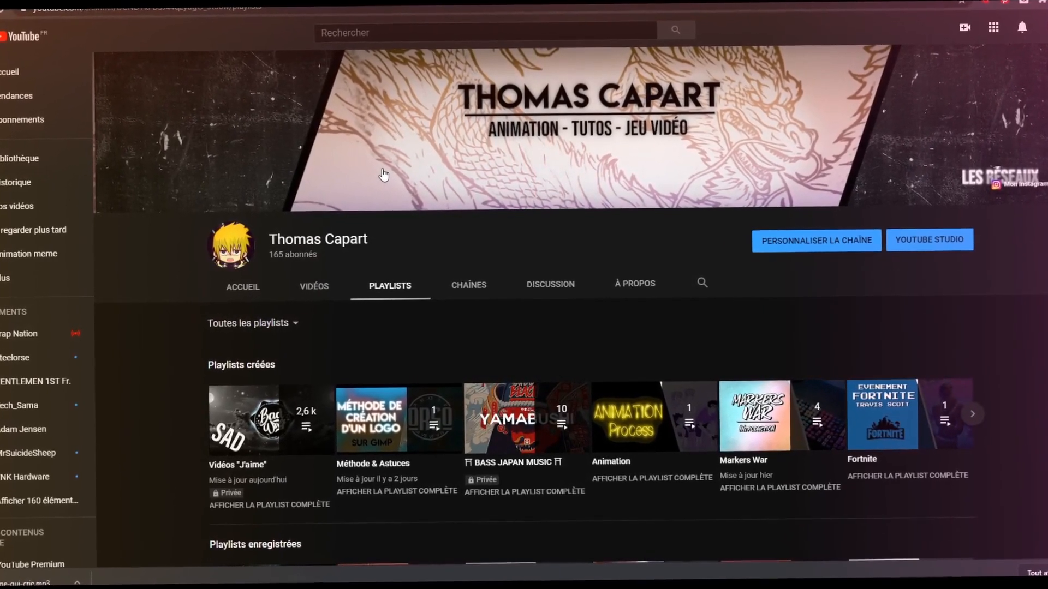
click(239, 287)
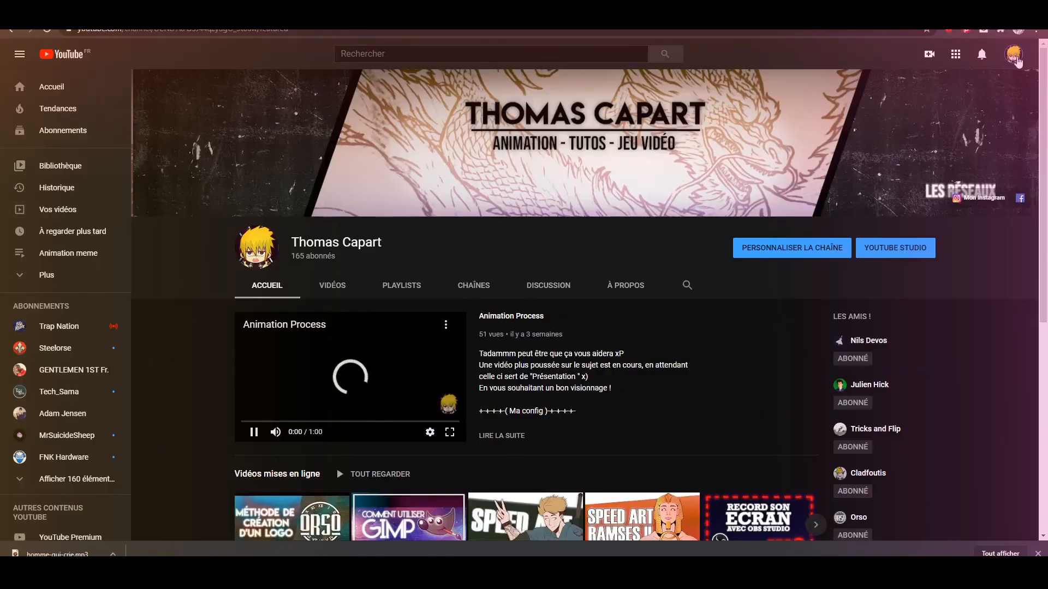
Step: Switch to YouTube Studio for this channel and open its settings
click(1013, 55)
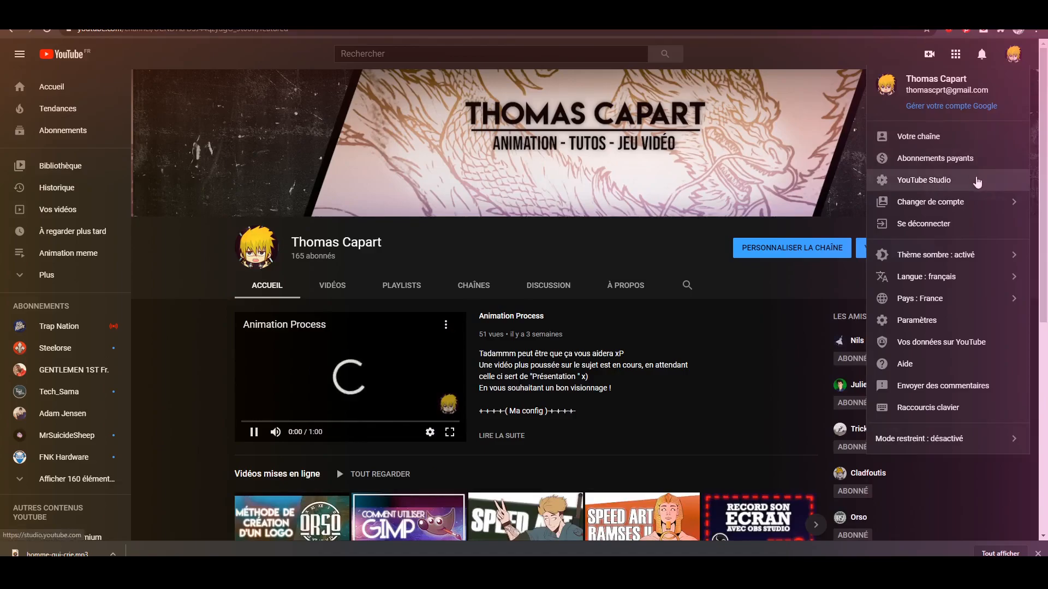
click(977, 182)
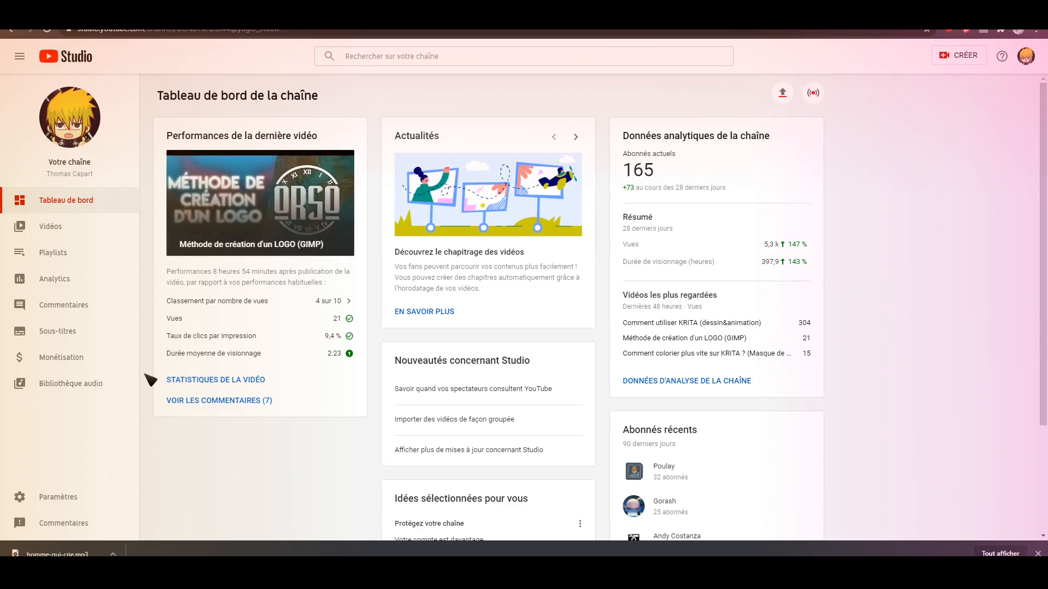
click(89, 497)
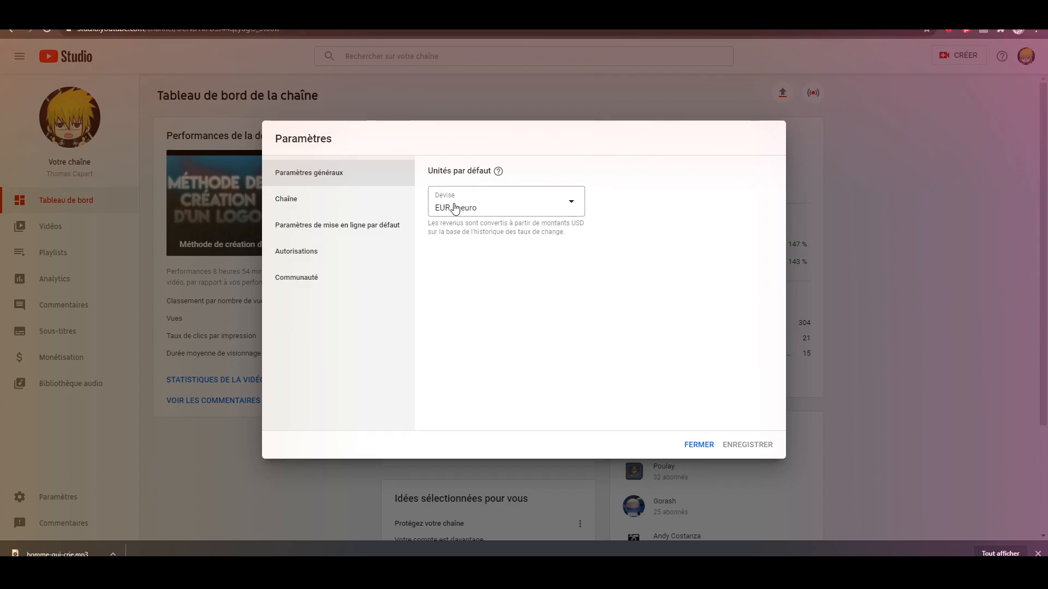
Step: Review the channel settings: keywords and country, made-for-kids audience, branding watermark and feature access
click(323, 211)
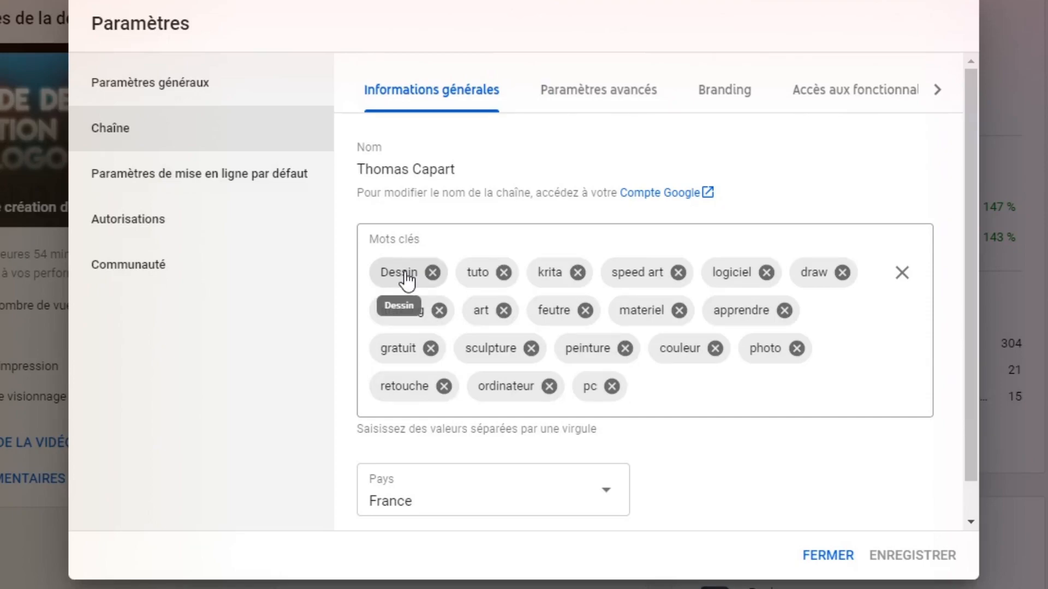
scroll(533, 484, down, 1)
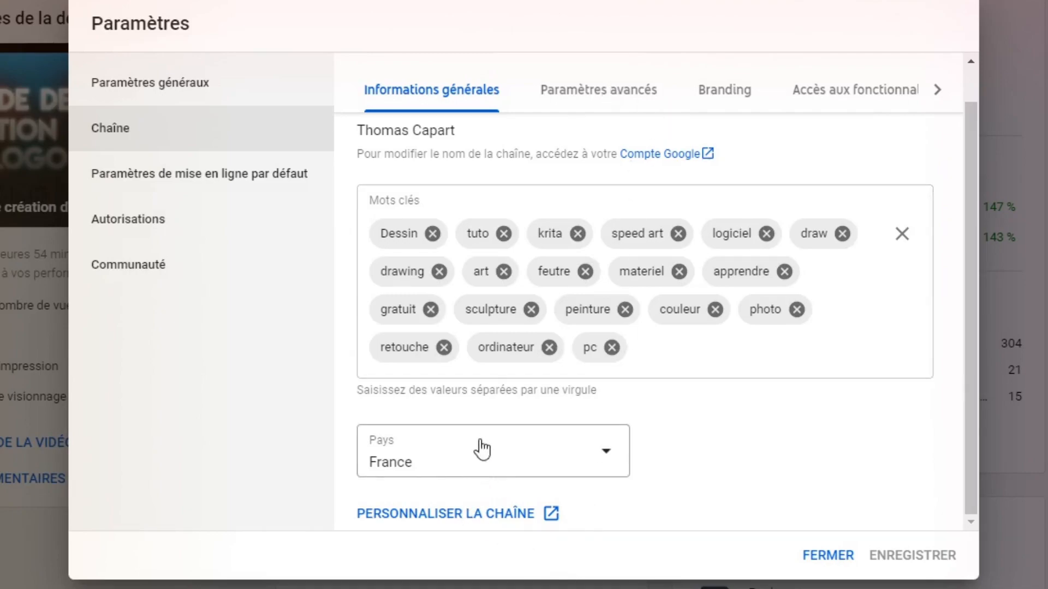
click(578, 98)
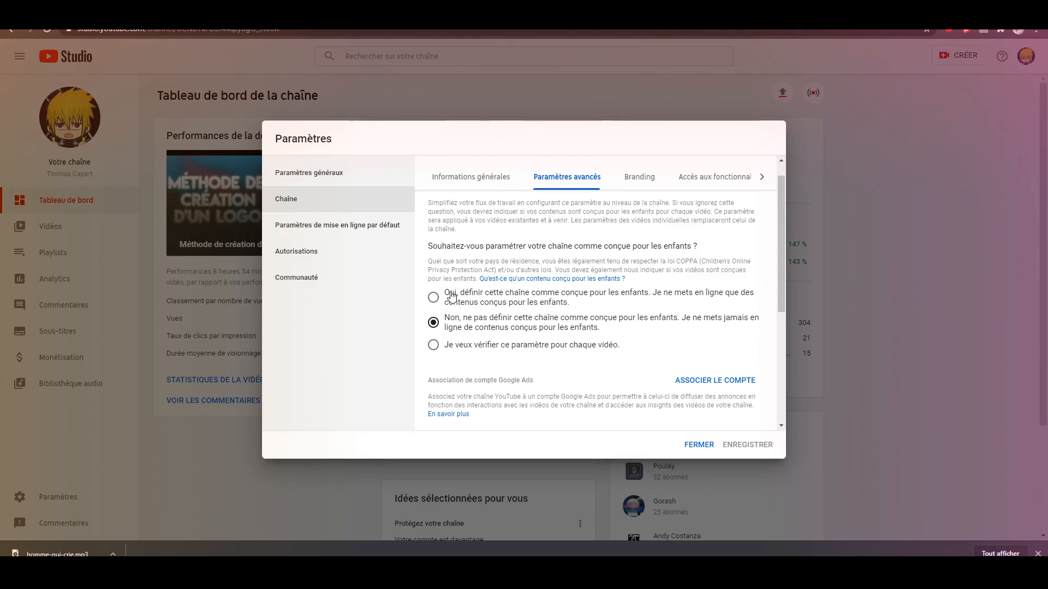
click(639, 178)
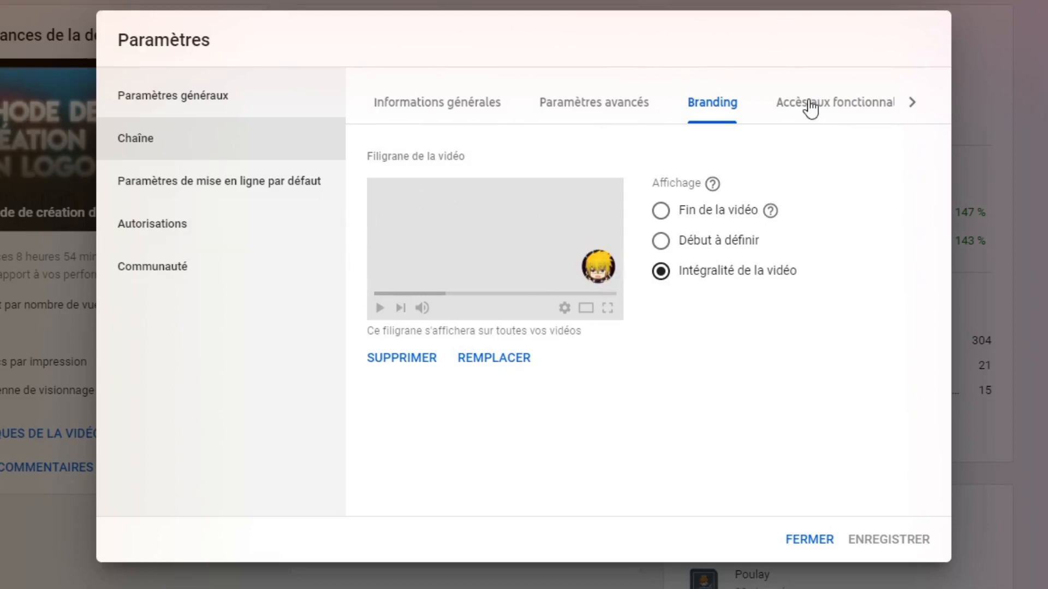
click(779, 105)
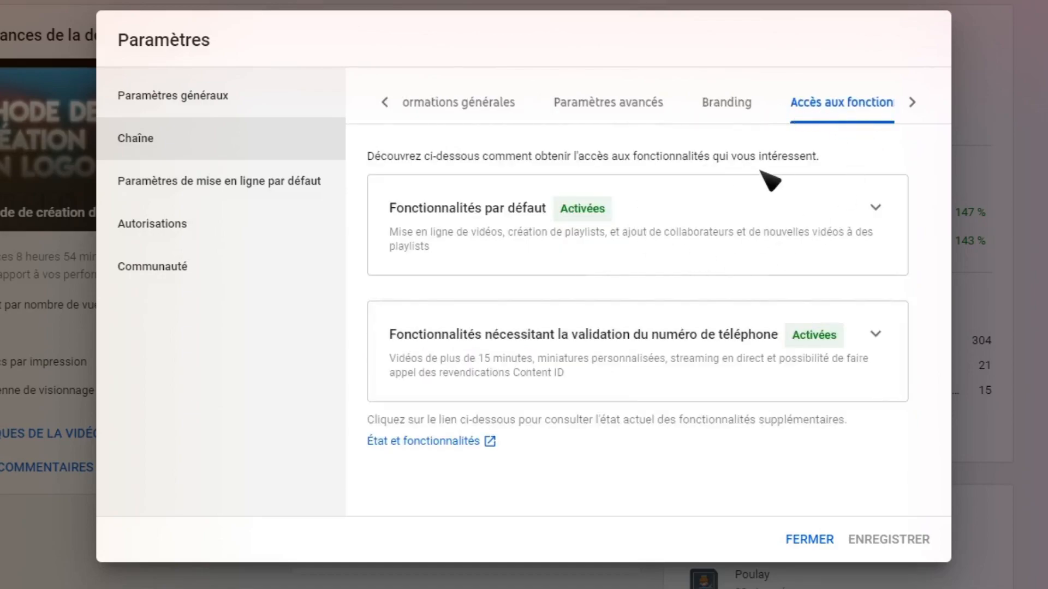
Step: Open the upload defaults and read through the whole default video description
click(185, 188)
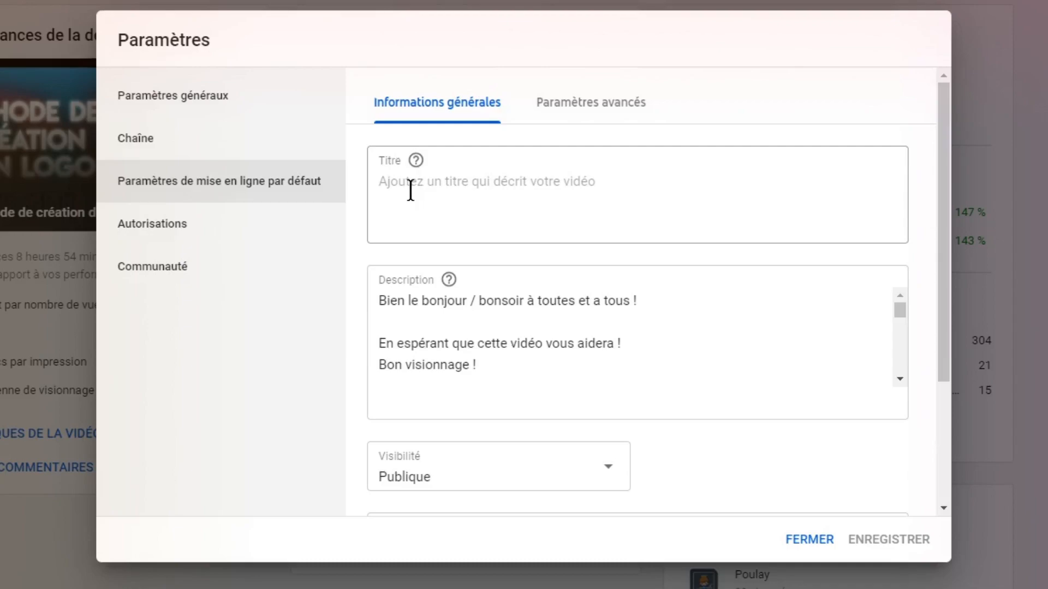
scroll(510, 306, down, 10)
scroll(534, 333, up, 10)
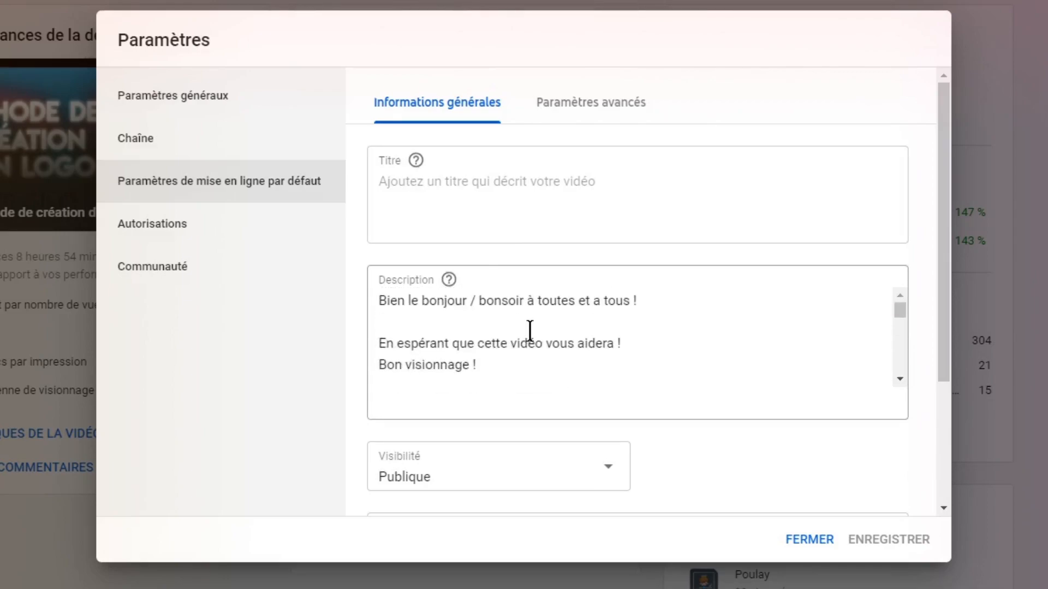
scroll(508, 303, down, 5)
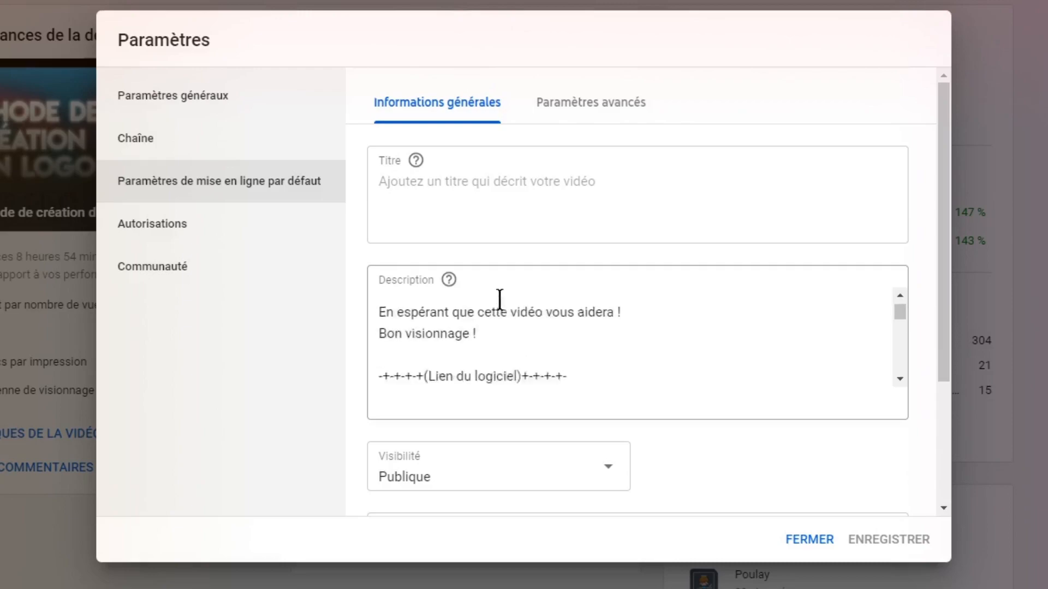
scroll(478, 335, up, 2)
scroll(447, 339, down, 2)
scroll(438, 339, down, 2)
scroll(426, 317, down, 2)
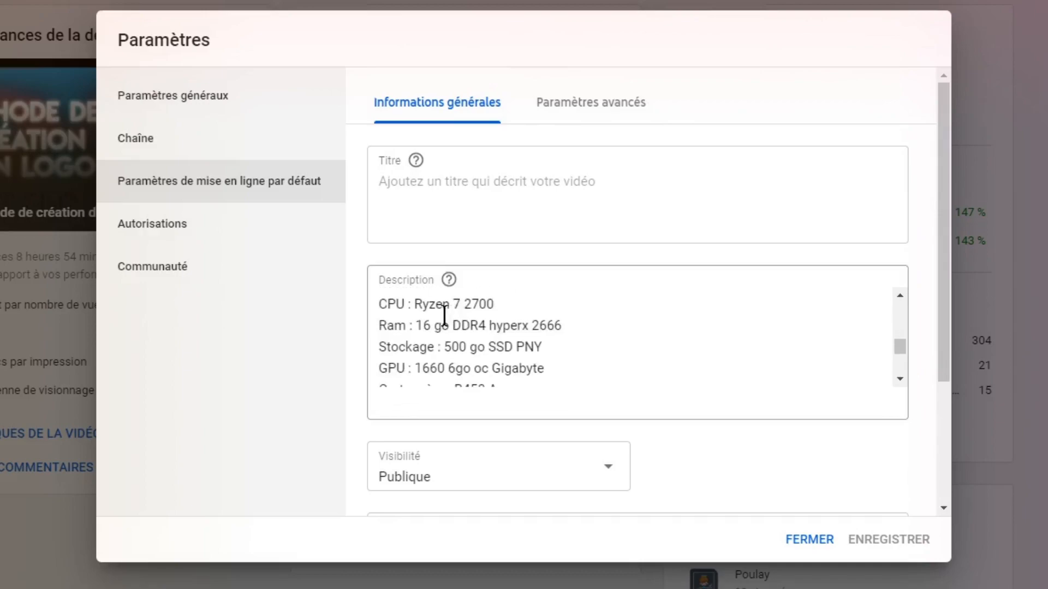
scroll(475, 327, down, 4)
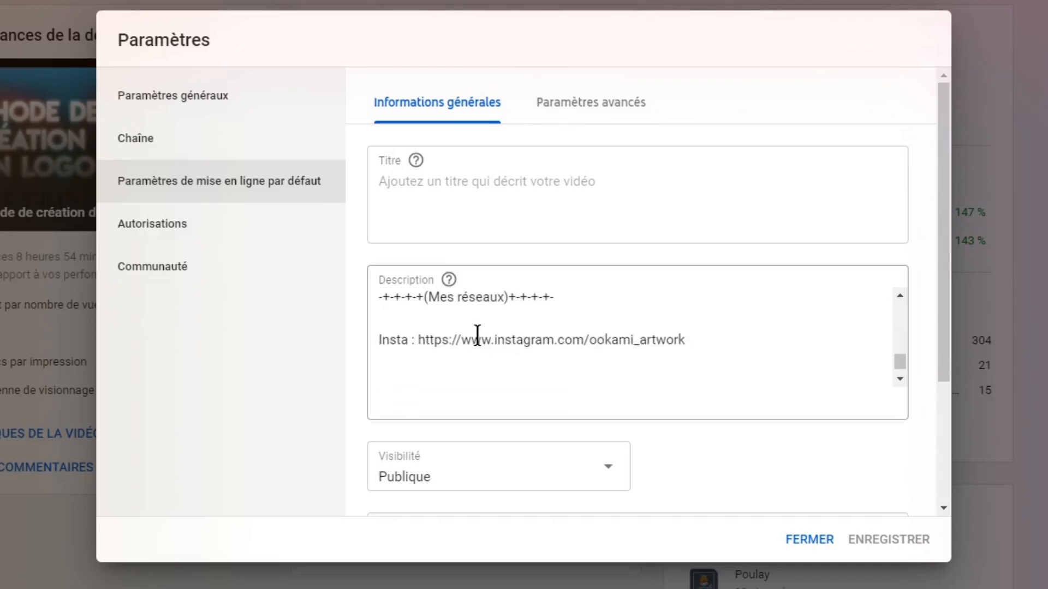
scroll(480, 317, down, 1)
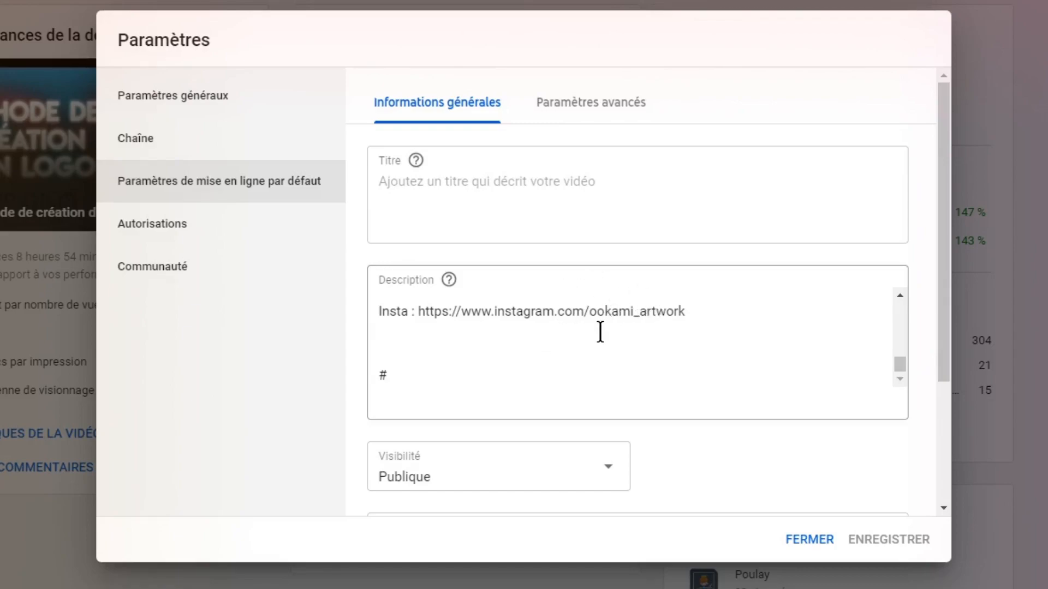
Step: Examine the default visibility and tags for uploads, and the advanced upload defaults such as licence, language and comments
scroll(600, 332, down, 2)
scroll(554, 239, down, 2)
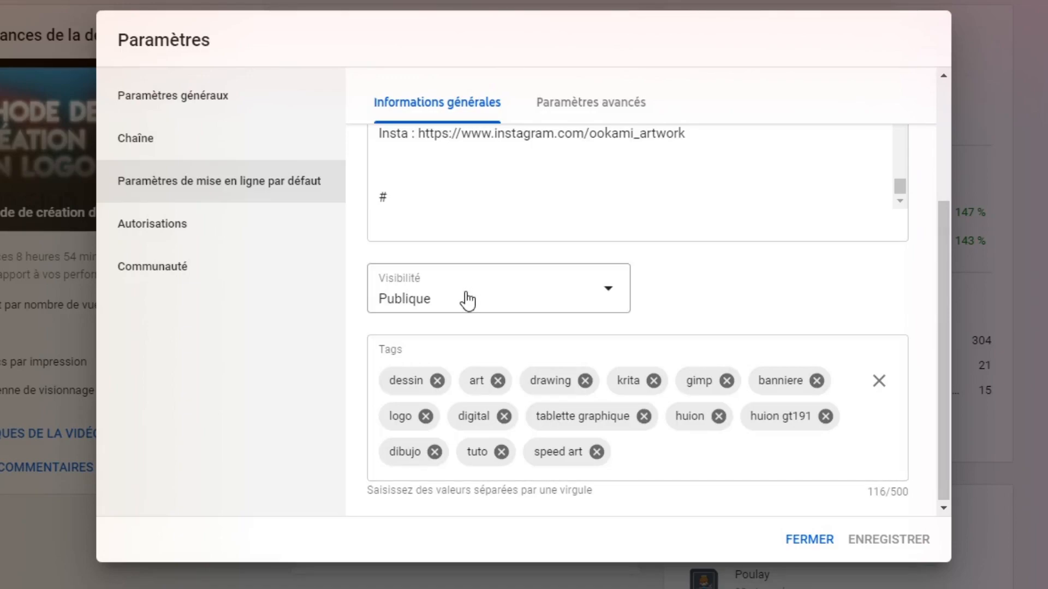
click(556, 101)
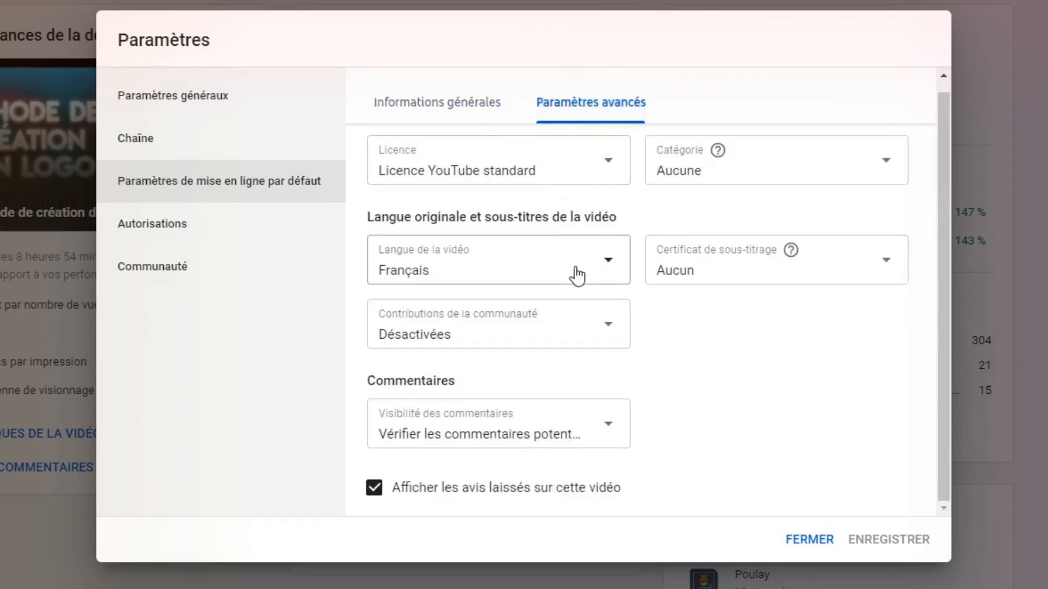
Step: Review the channel permissions and the community filters for moderators, approved users, hidden users and blocked words
click(285, 247)
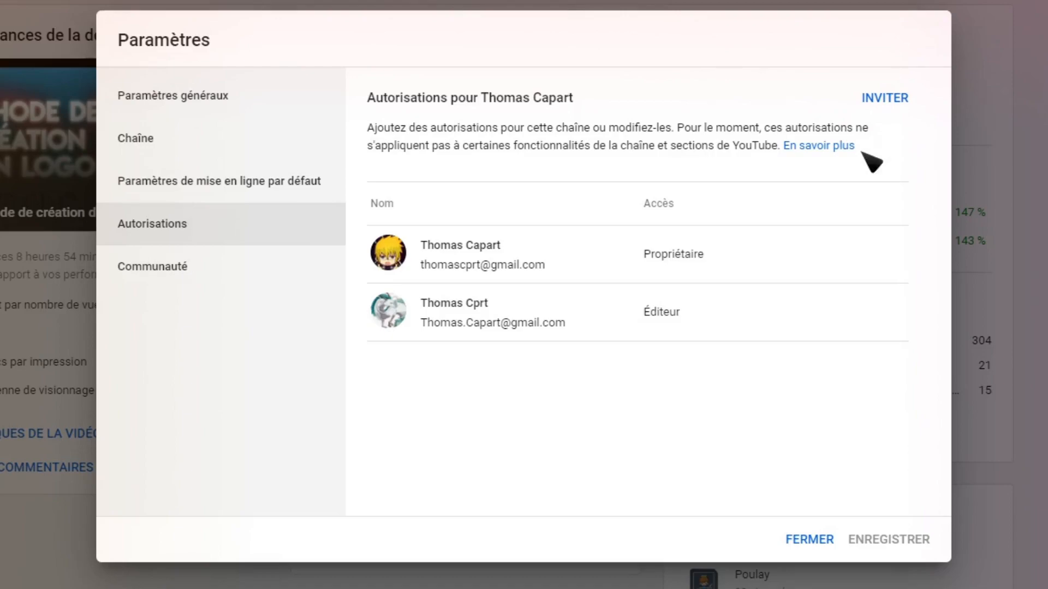
click(239, 280)
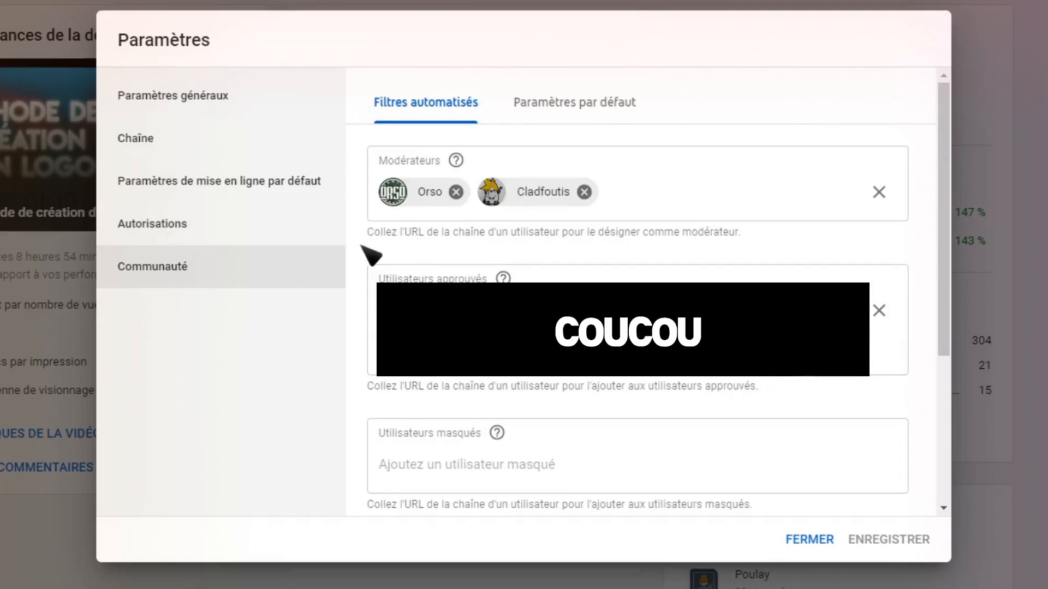
mouse_move(455, 162)
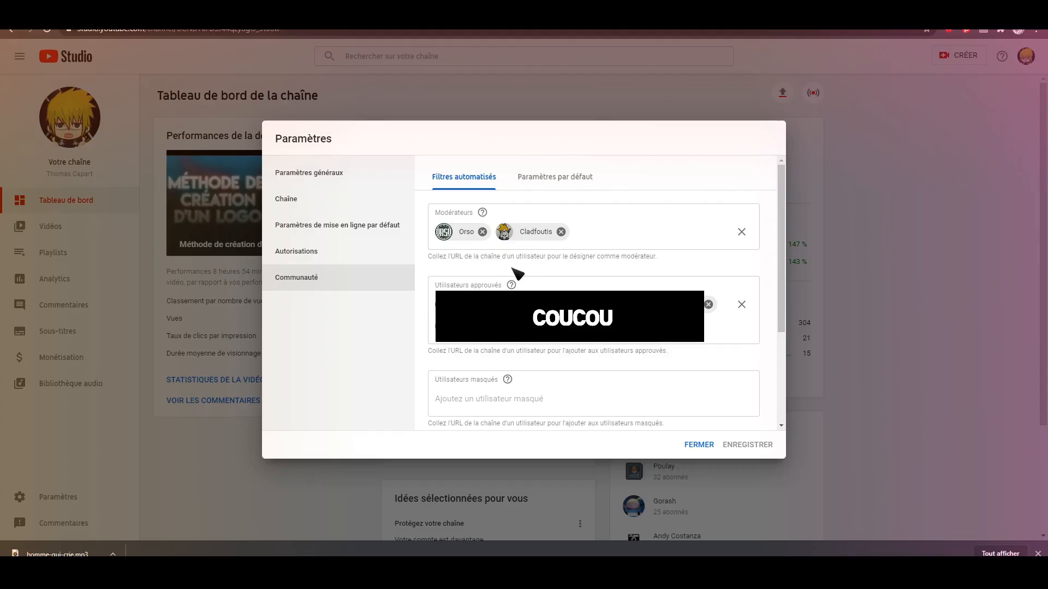
mouse_move(512, 285)
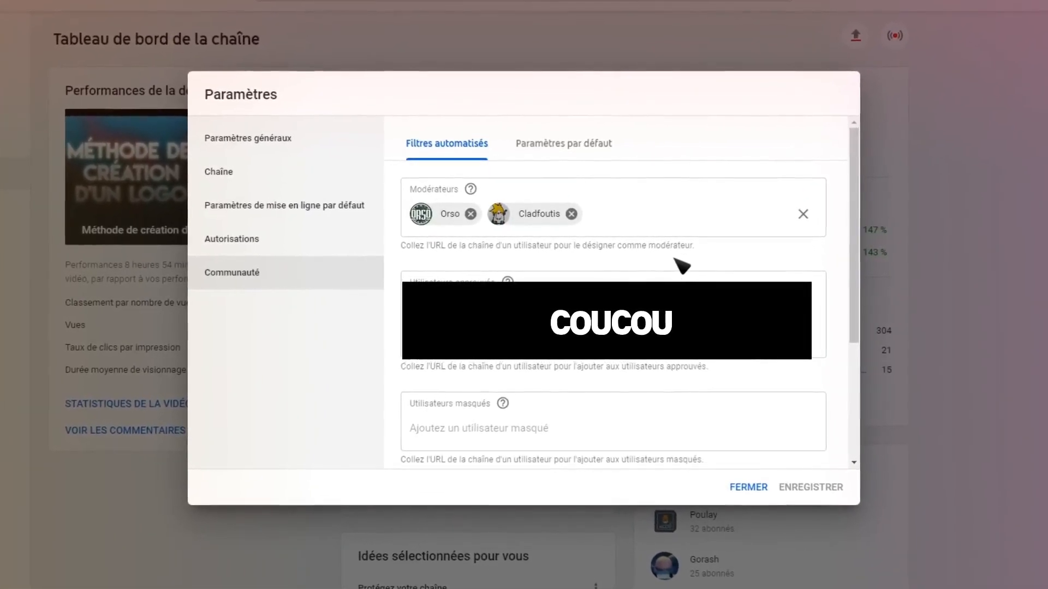
scroll(511, 269, down, 3)
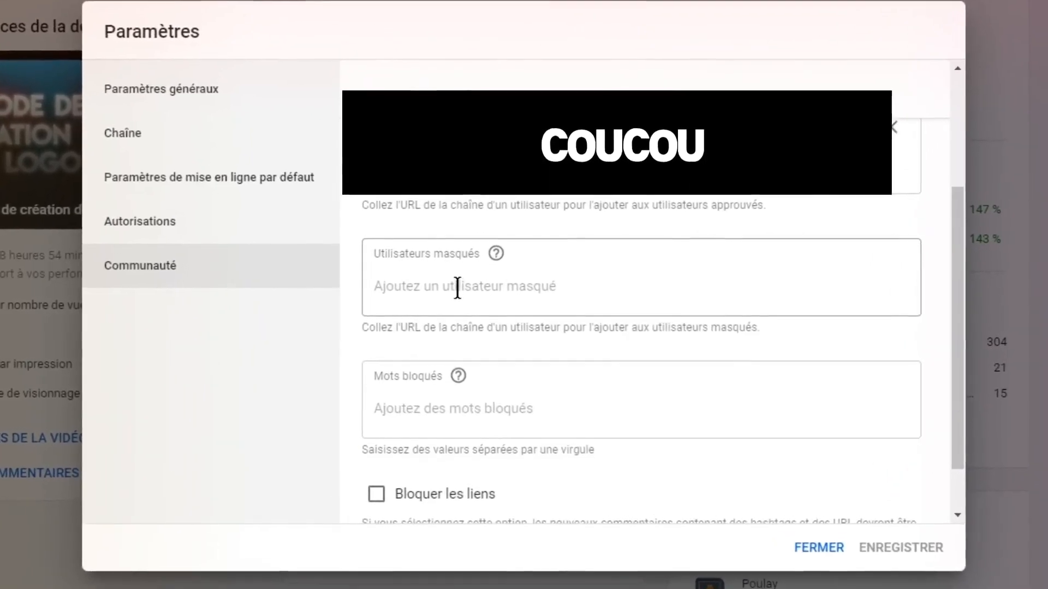
scroll(472, 273, down, 1)
mouse_move(458, 315)
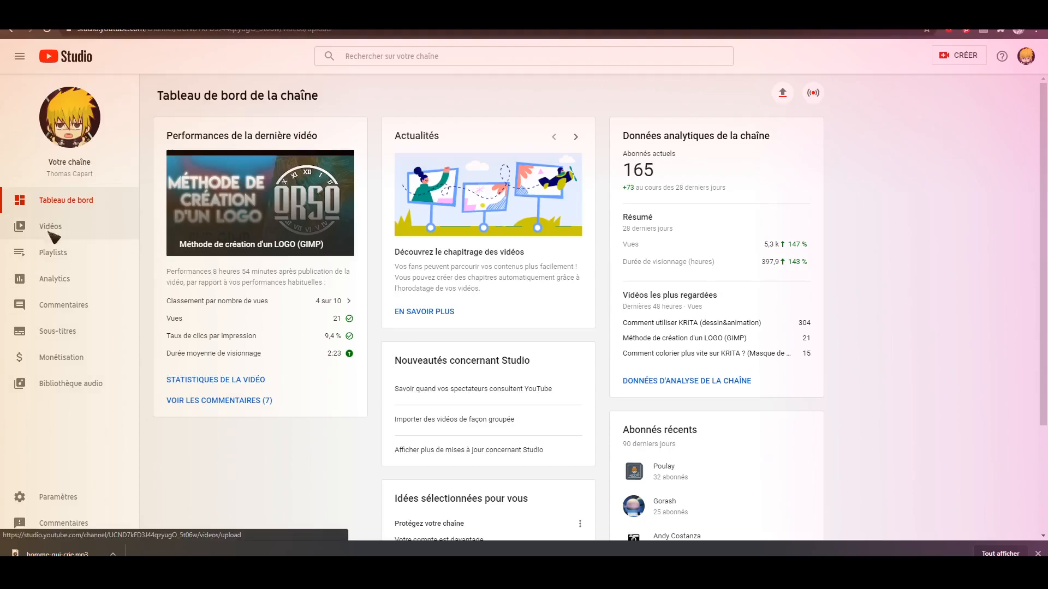
Step: Open the details of the video RUN (Animation meme) from the channel's videos and look over its title and description
click(48, 234)
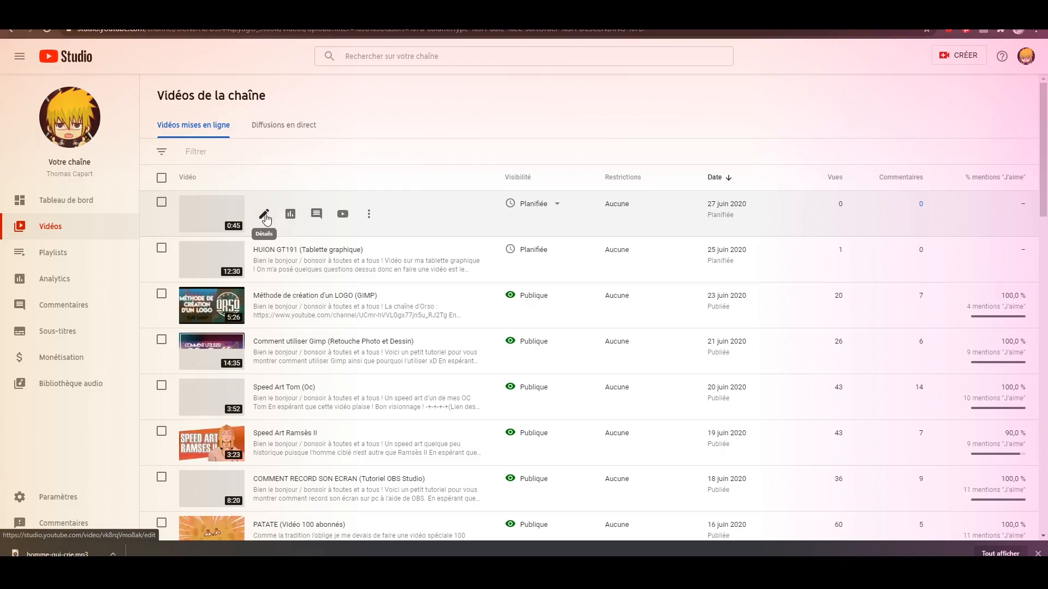
click(264, 224)
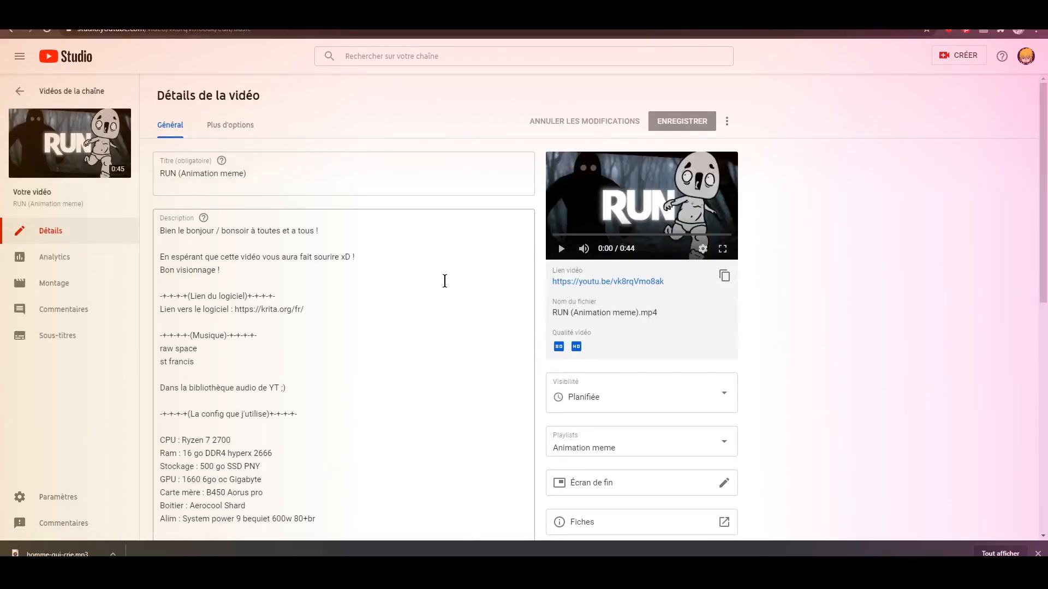
scroll(410, 276, down, 3)
scroll(410, 277, up, 3)
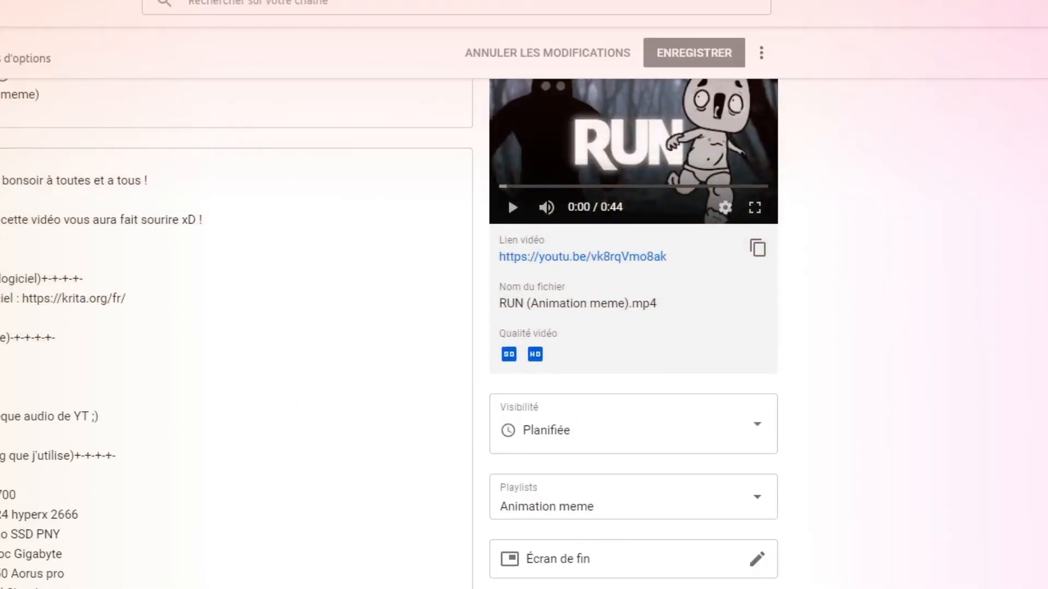
Step: Move the video preview to 0:42 and examine the playlist, end screen, cards and visibility options
click(757, 186)
scroll(755, 221, up, 1)
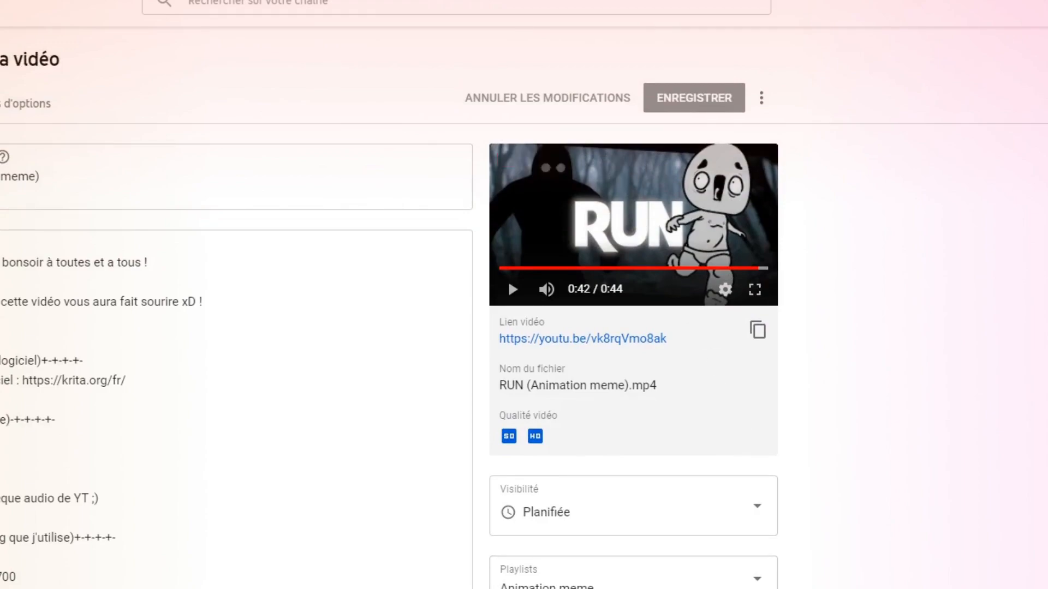
scroll(615, 582, down, 3)
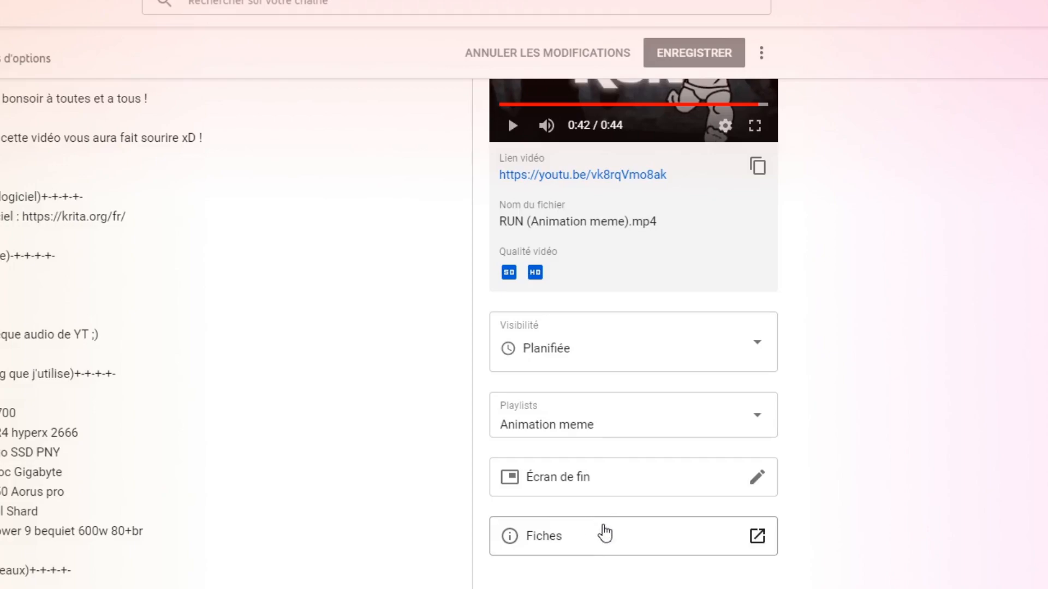
scroll(597, 533, down, 9)
scroll(456, 404, up, 12)
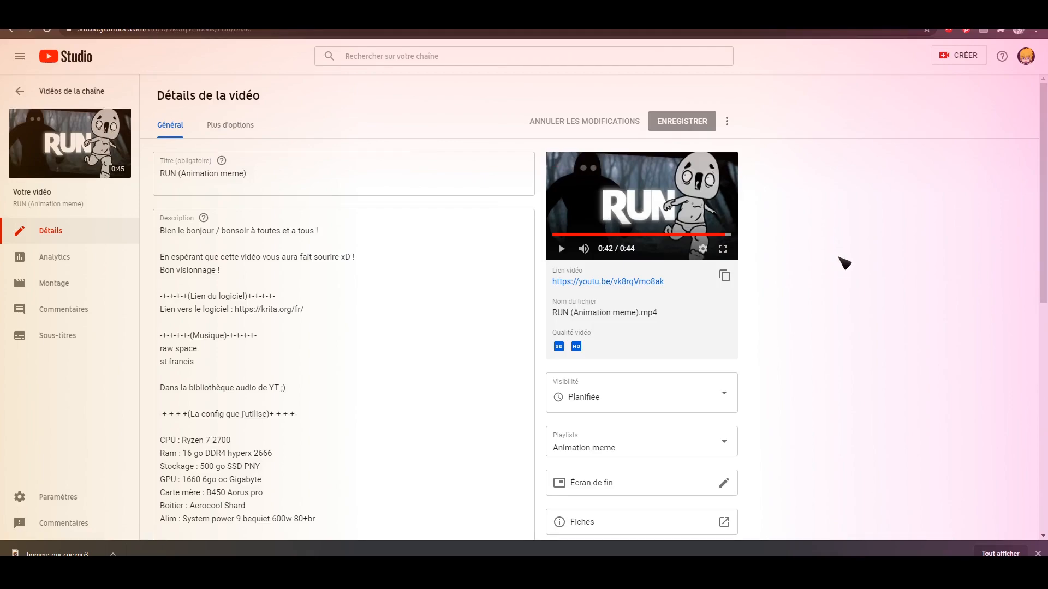
click(731, 395)
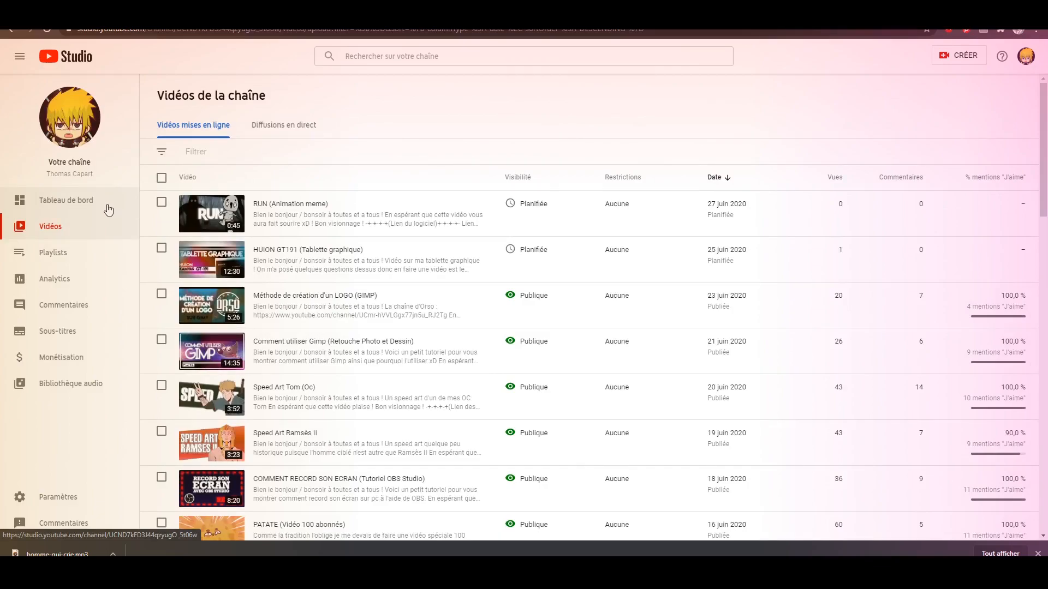
Step: Return to the Studio dashboard, go to the channel's public page and pause the Animation Process trailer
click(108, 207)
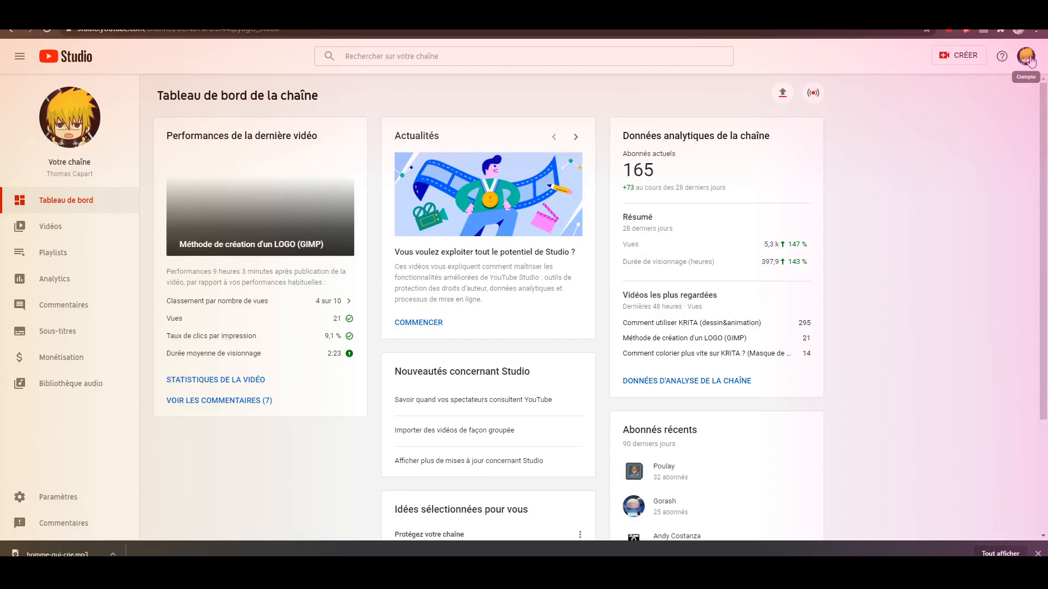
click(1026, 57)
click(984, 121)
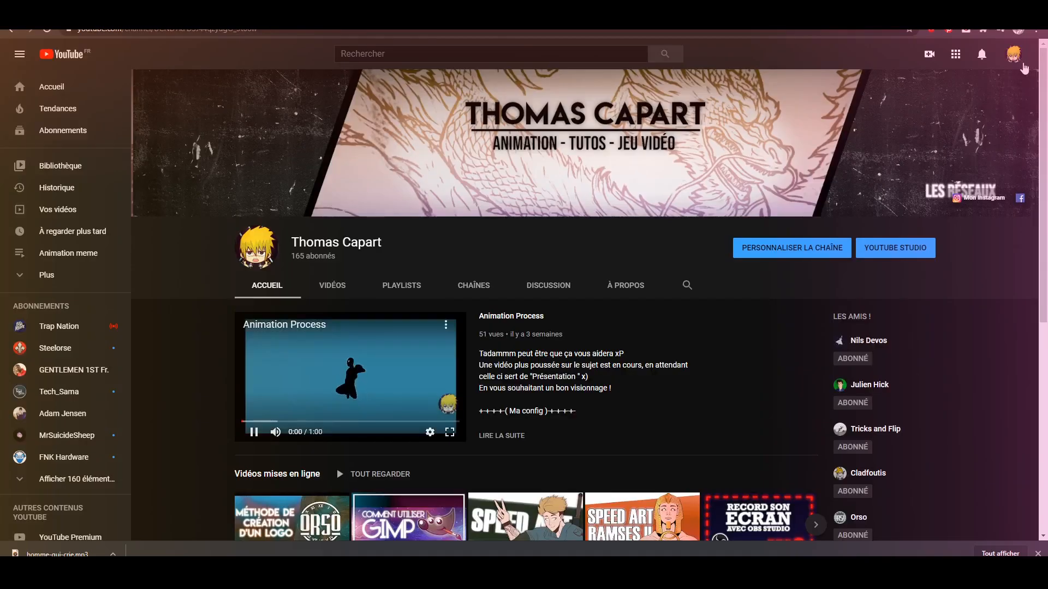
click(350, 376)
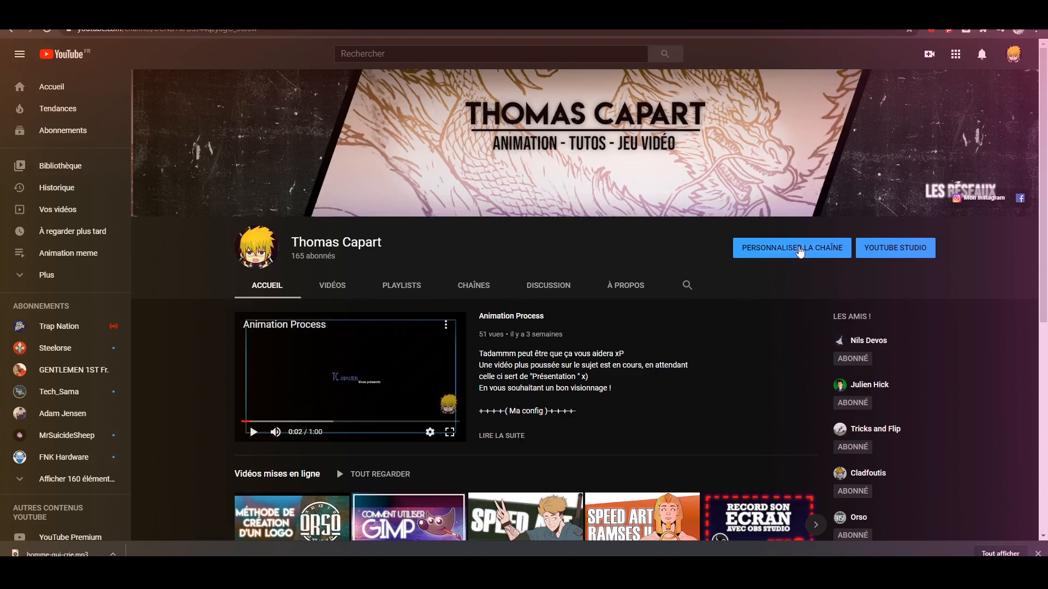
Step: Open the channel customization and look over the About page's description, business contact, country, links and banner
click(800, 250)
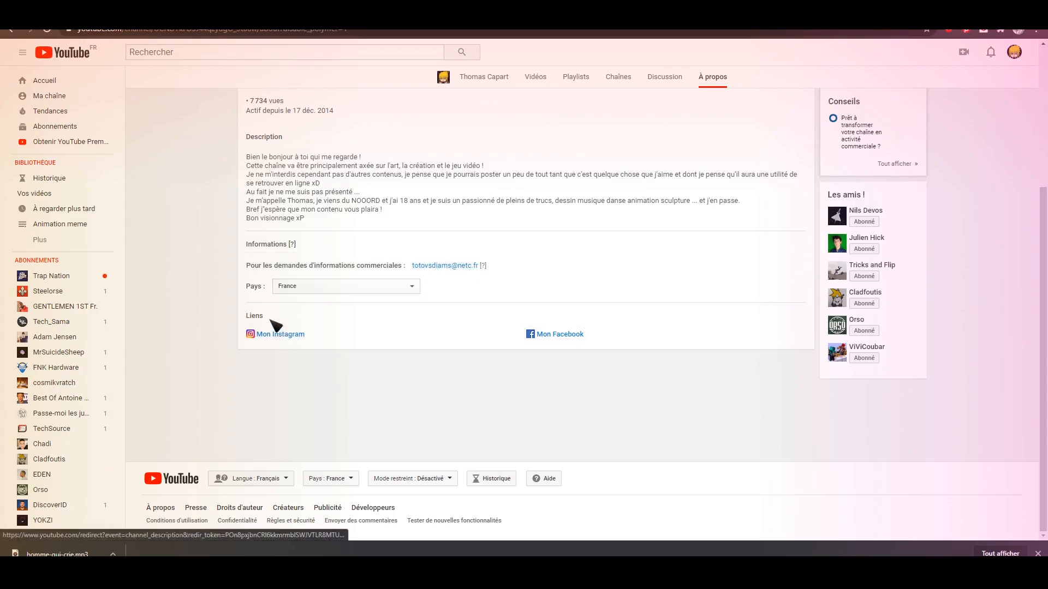
scroll(582, 311, up, 4)
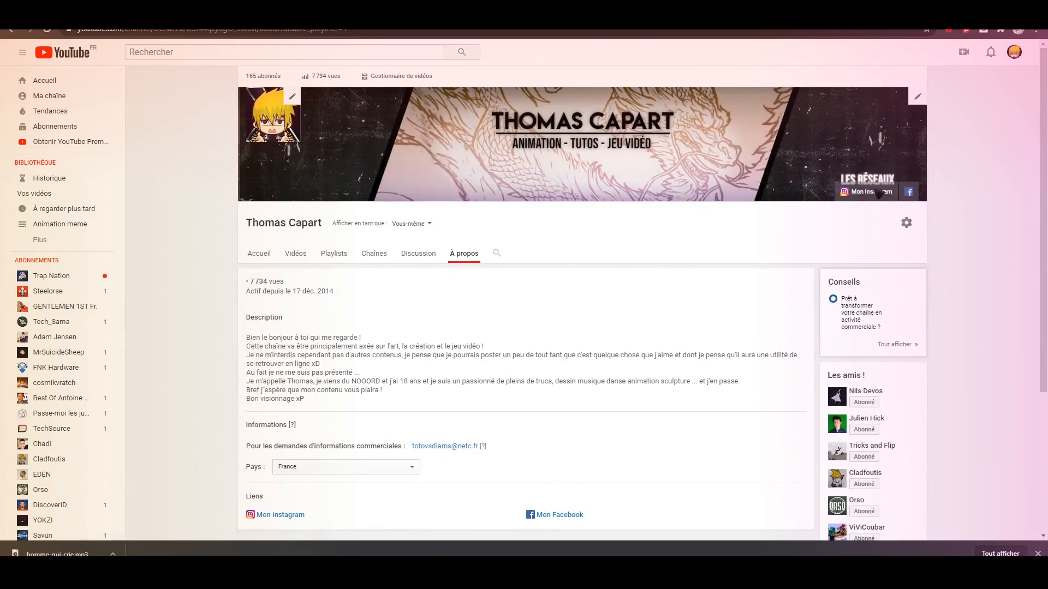
scroll(572, 253, down, 4)
scroll(854, 334, up, 4)
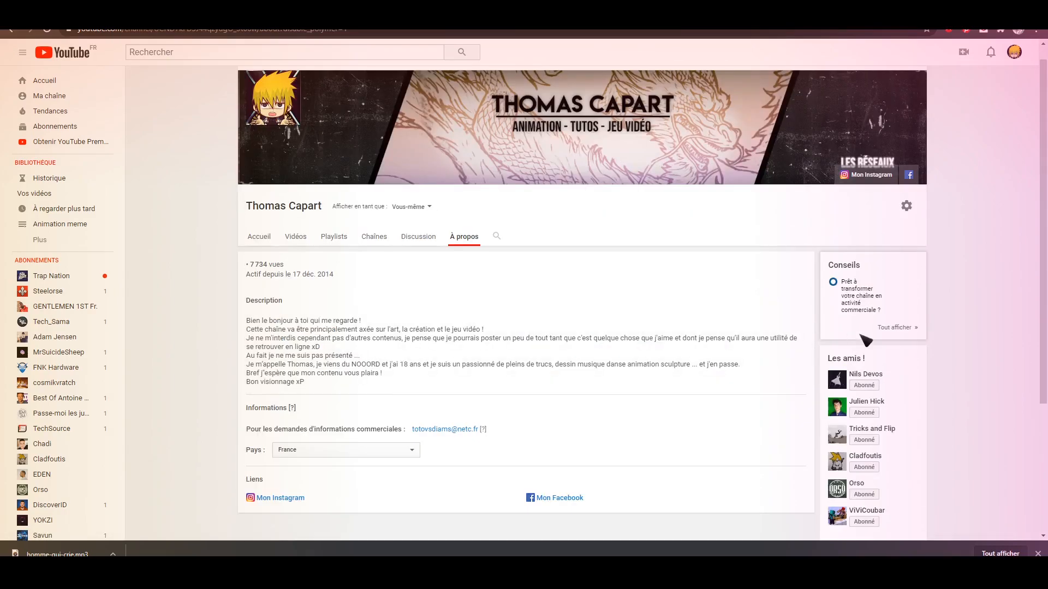
scroll(876, 371, down, 1)
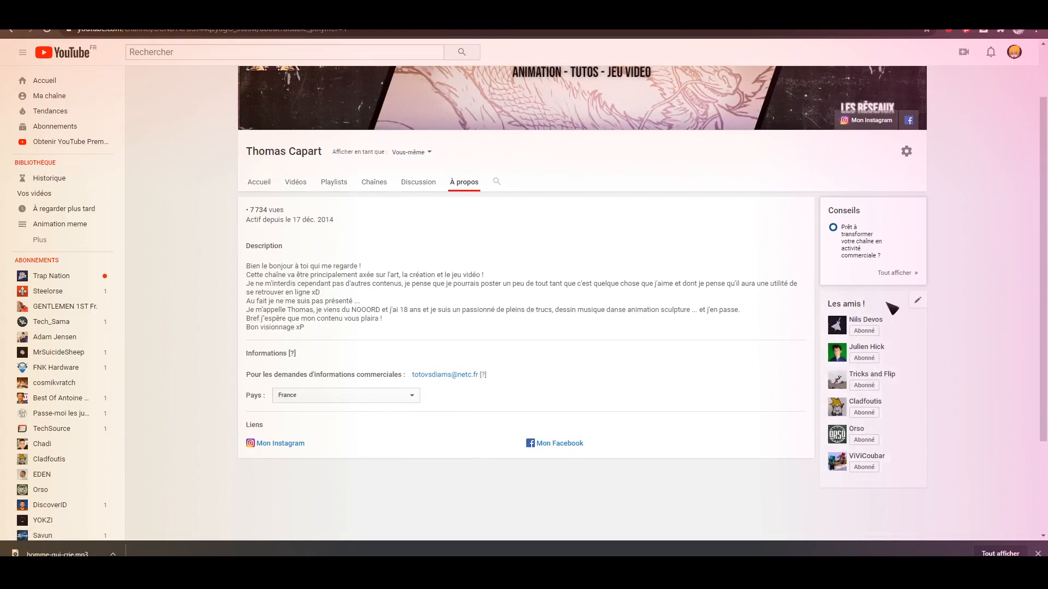
Step: Open the featured channels section Les amis ! for editing, review its title and added channels, and accept it without changes
click(918, 304)
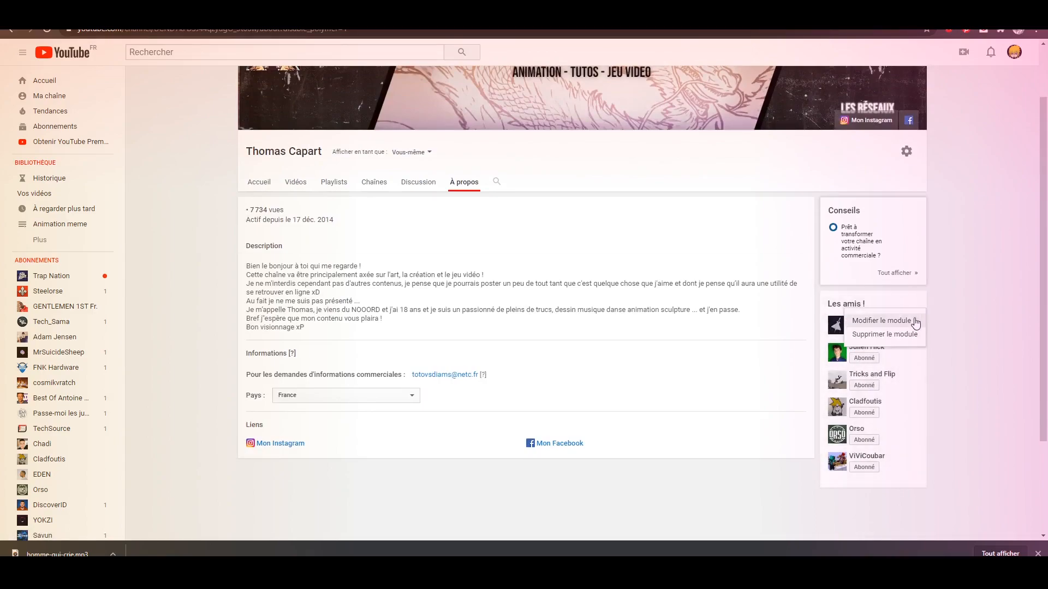
click(916, 322)
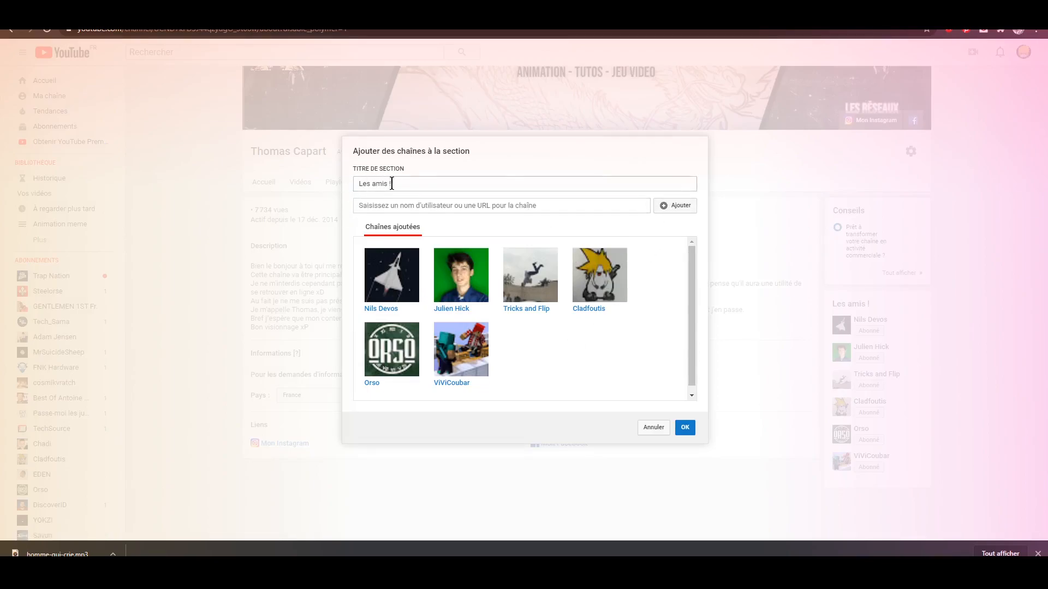
click(684, 428)
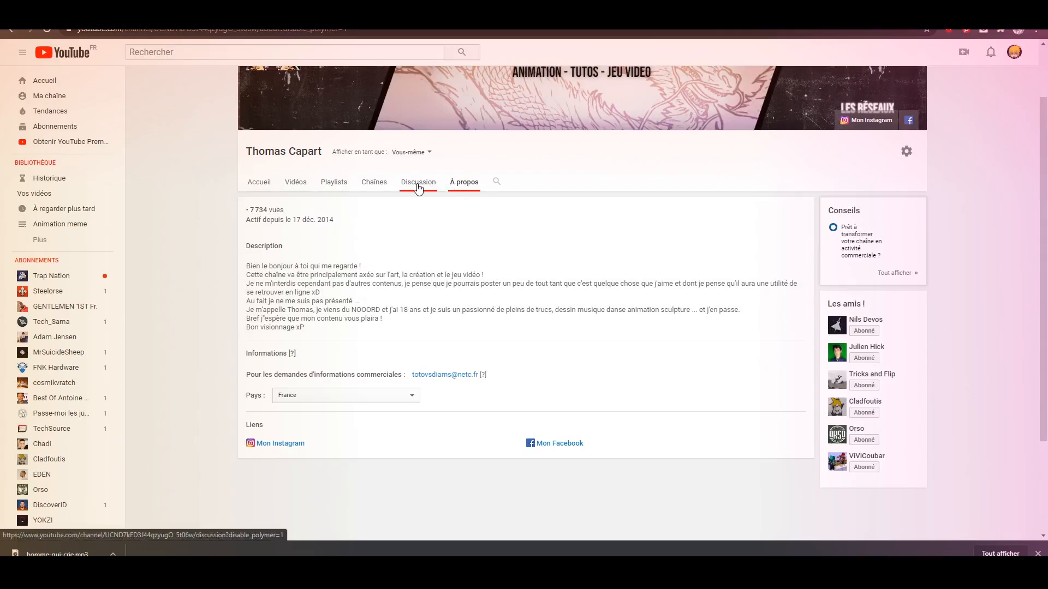
Step: Examine the editing options for the home page's promoted KRITA video for subscribers, and return to the channel's About page
click(262, 184)
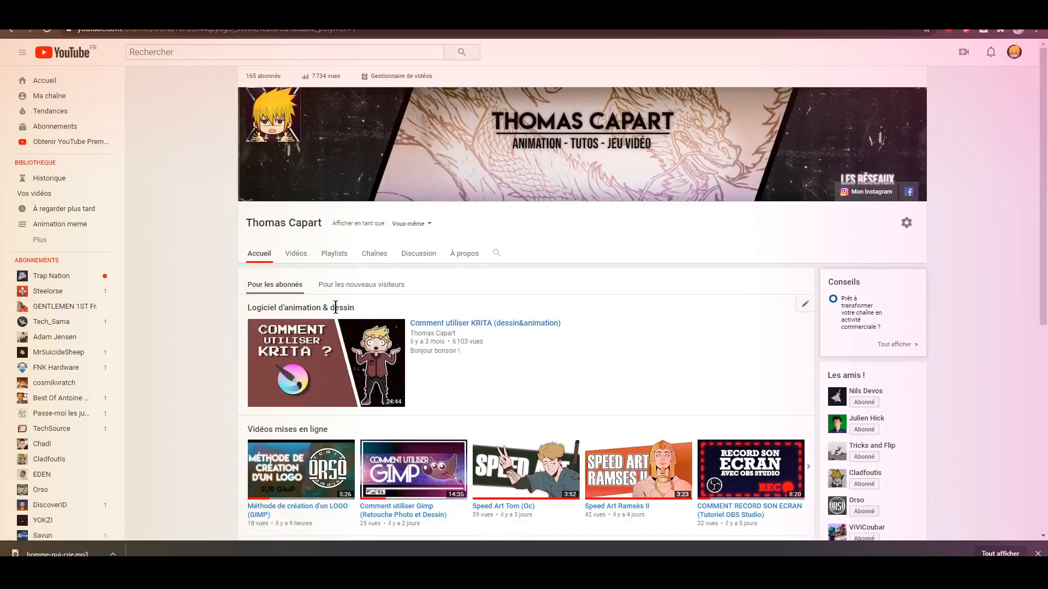
click(805, 306)
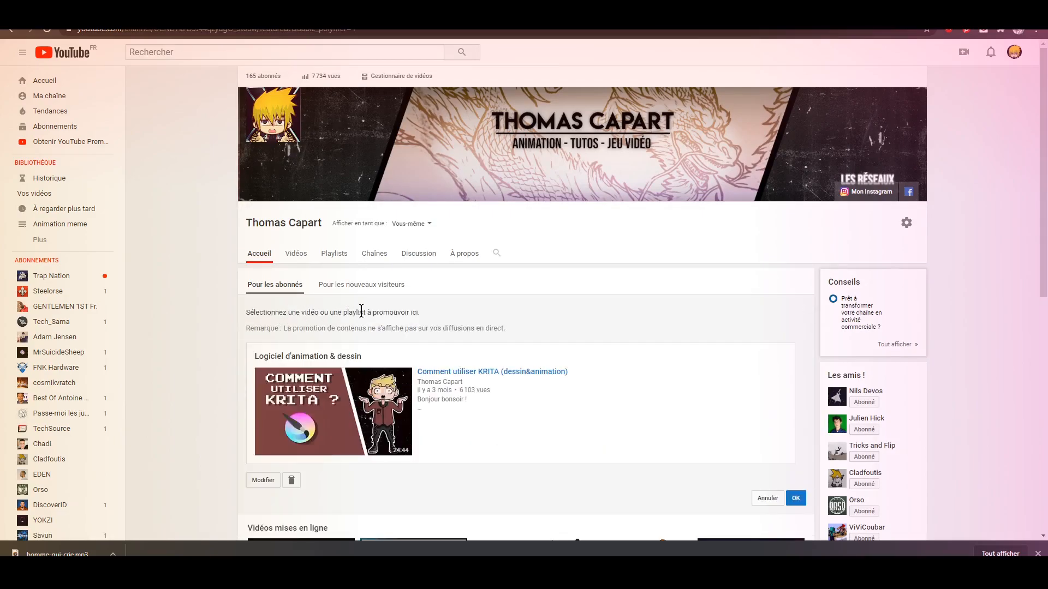
scroll(440, 316, down, 3)
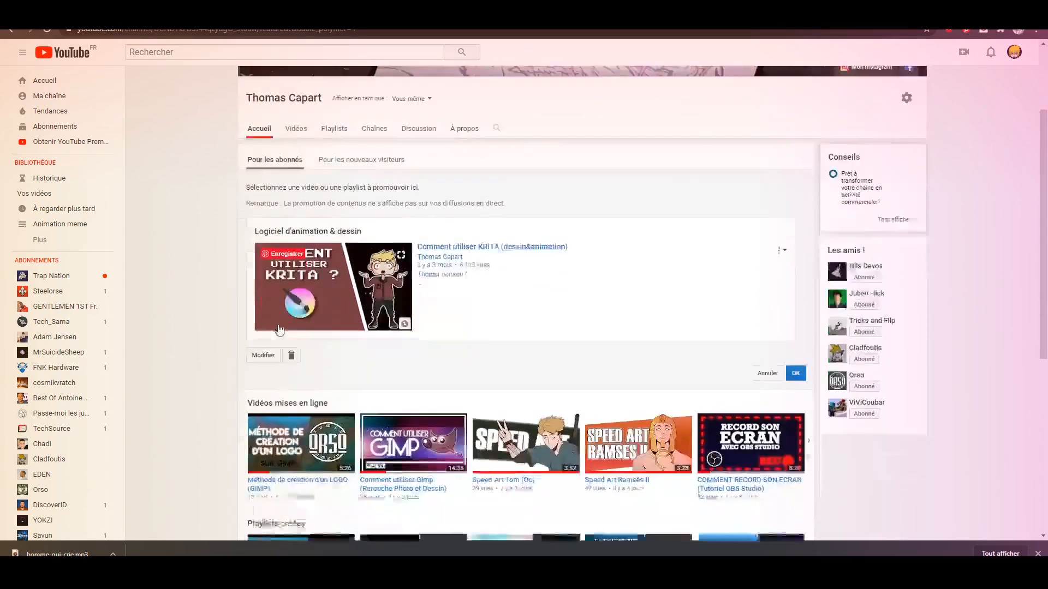
scroll(501, 218, up, 2)
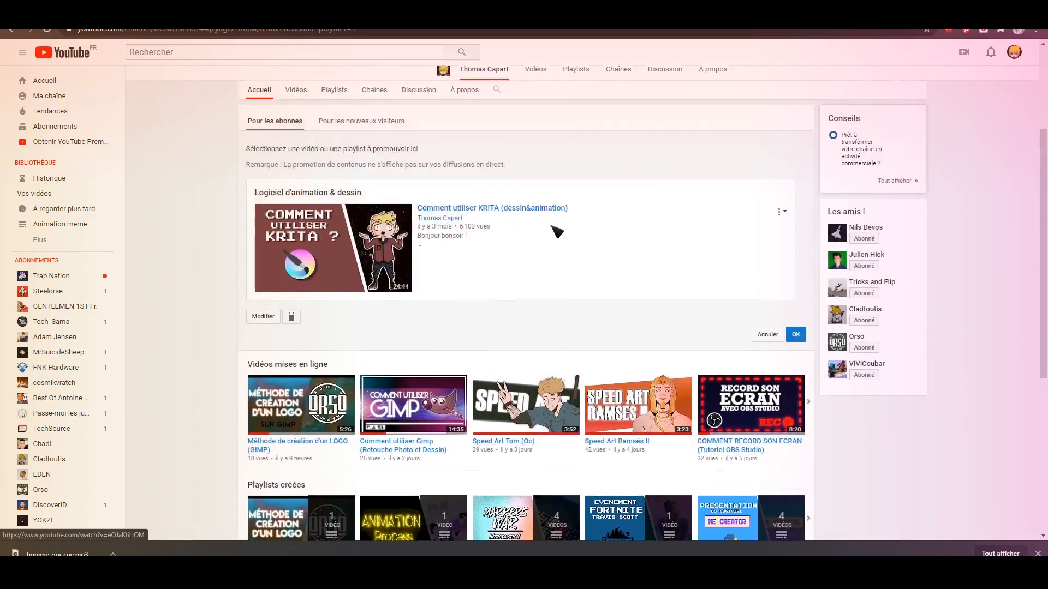
scroll(270, 218, up, 1)
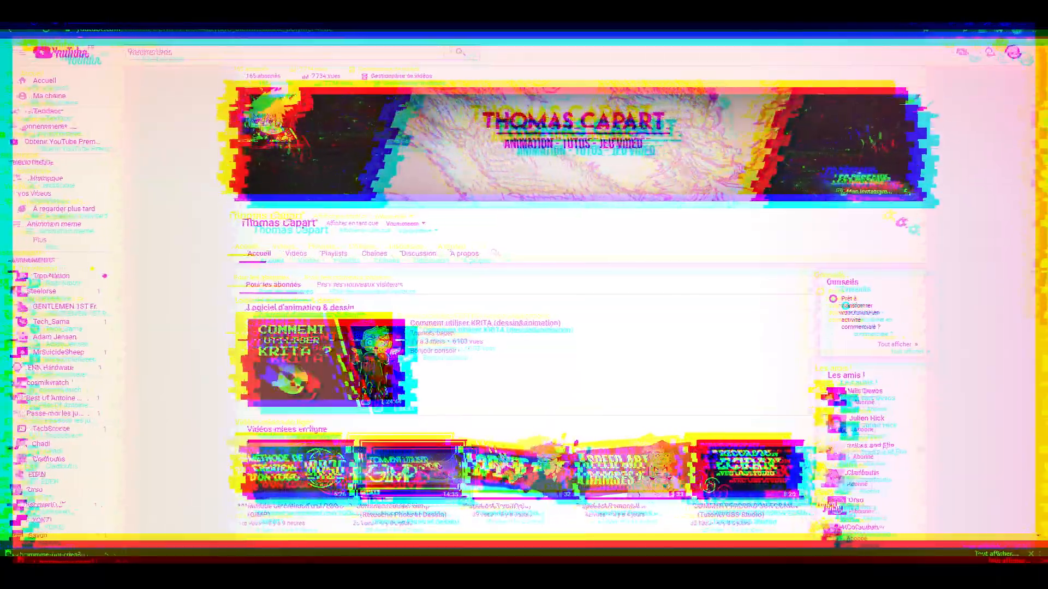
click(705, 81)
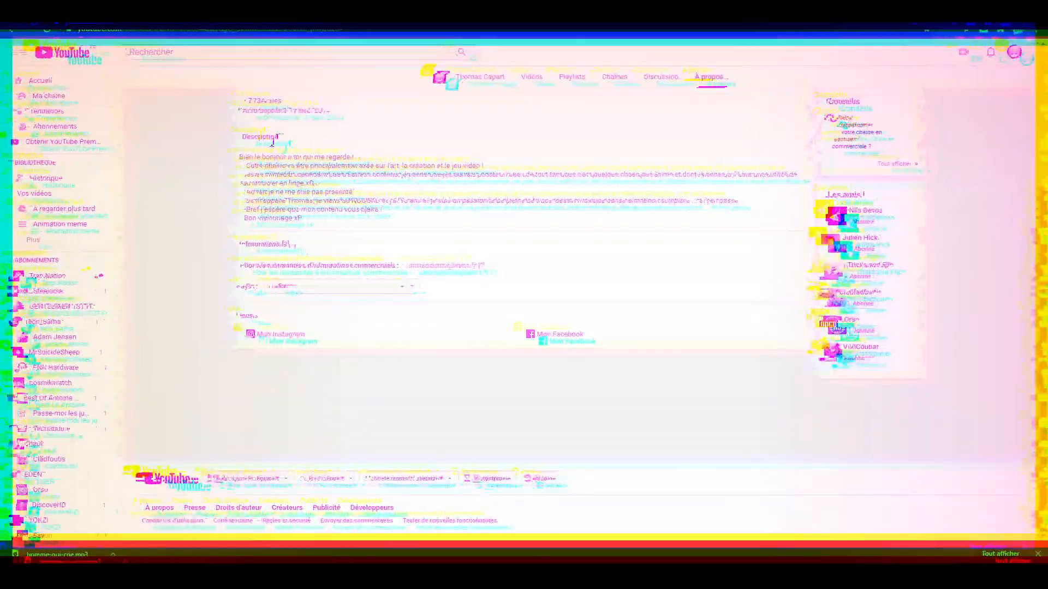